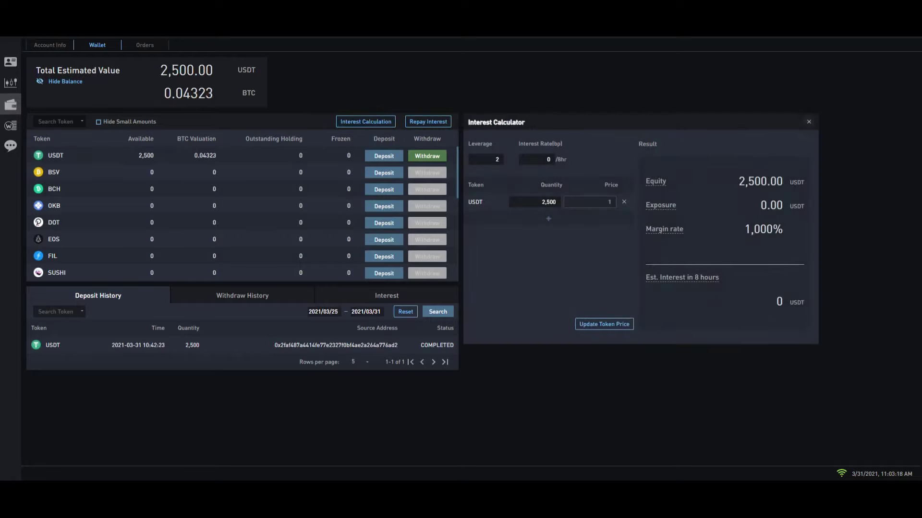
- Dismiss the Interest Calculator panel with Escape to show the plain wallet overview
{"action": "key", "text": "Escape"}
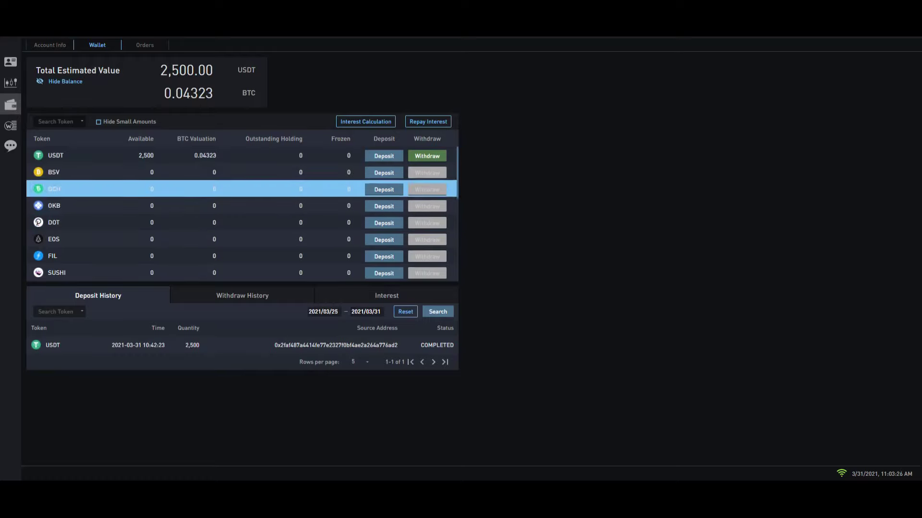
{"action": "scroll", "coordinate": [216, 222], "scroll_direction": "down", "scroll_amount": 3}
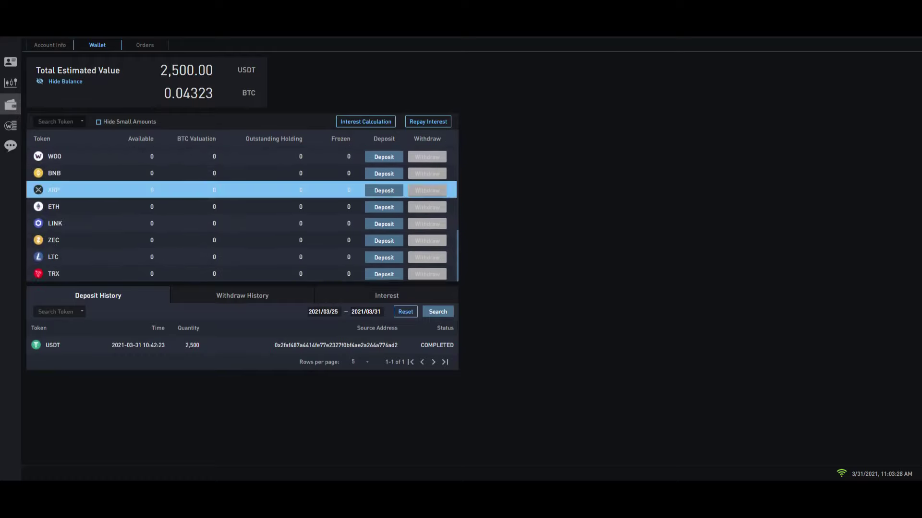
{"action": "scroll", "coordinate": [216, 259], "scroll_direction": "up", "scroll_amount": 2}
{"action": "scroll", "coordinate": [216, 205], "scroll_direction": "up", "scroll_amount": 3}
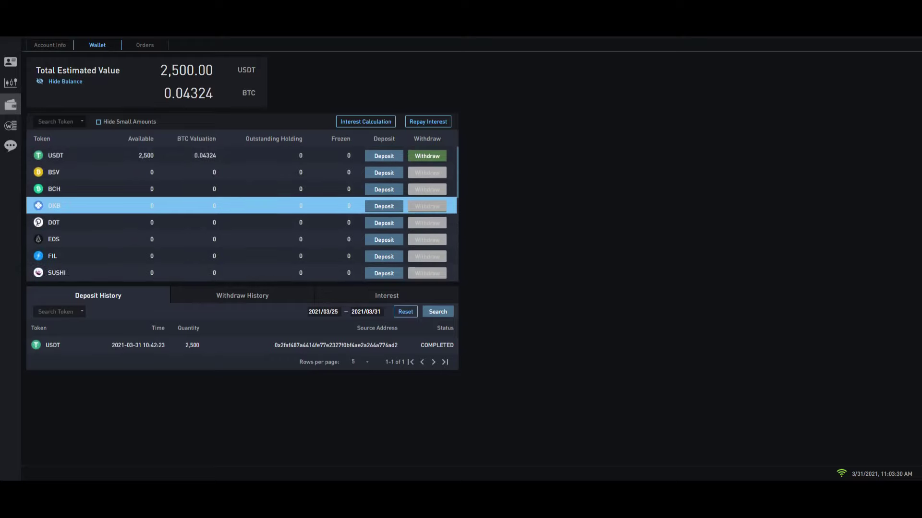
{"action": "scroll", "coordinate": [216, 169], "scroll_direction": "down", "scroll_amount": 1}
{"action": "scroll", "coordinate": [216, 160], "scroll_direction": "down", "scroll_amount": 1}
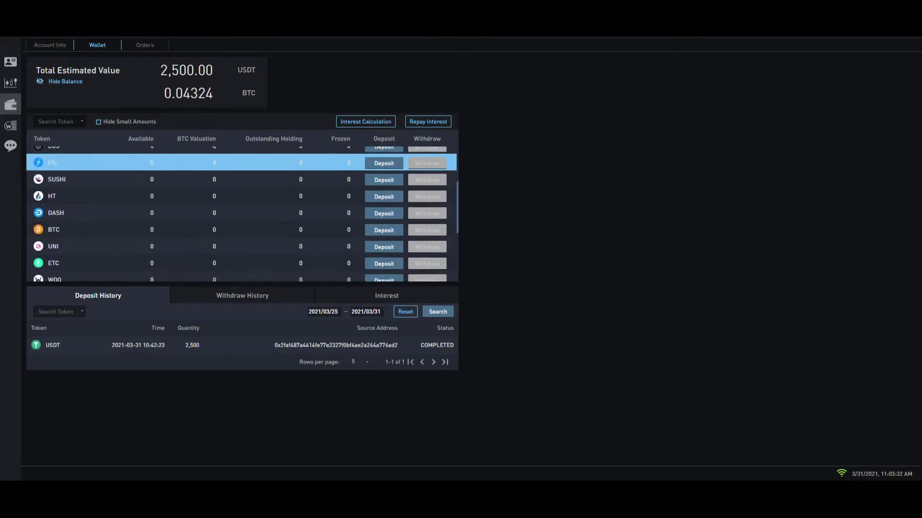
{"action": "scroll", "coordinate": [217, 160], "scroll_direction": "down", "scroll_amount": 1}
{"action": "scroll", "coordinate": [216, 160], "scroll_direction": "down", "scroll_amount": 1}
{"action": "scroll", "coordinate": [217, 160], "scroll_direction": "down", "scroll_amount": 1}
{"action": "scroll", "coordinate": [216, 172], "scroll_direction": "down", "scroll_amount": 2}
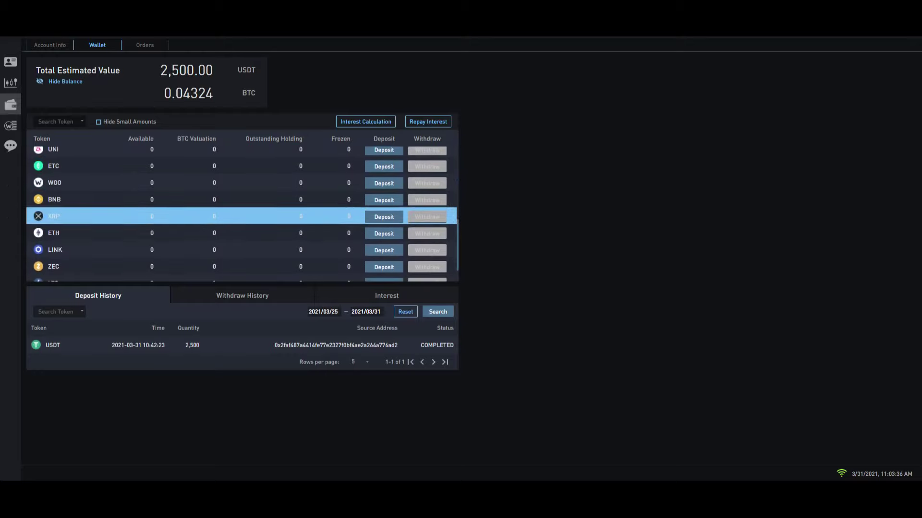
{"action": "scroll", "coordinate": [216, 206], "scroll_direction": "down", "scroll_amount": 1}
{"action": "scroll", "coordinate": [216, 212], "scroll_direction": "down", "scroll_amount": 1}
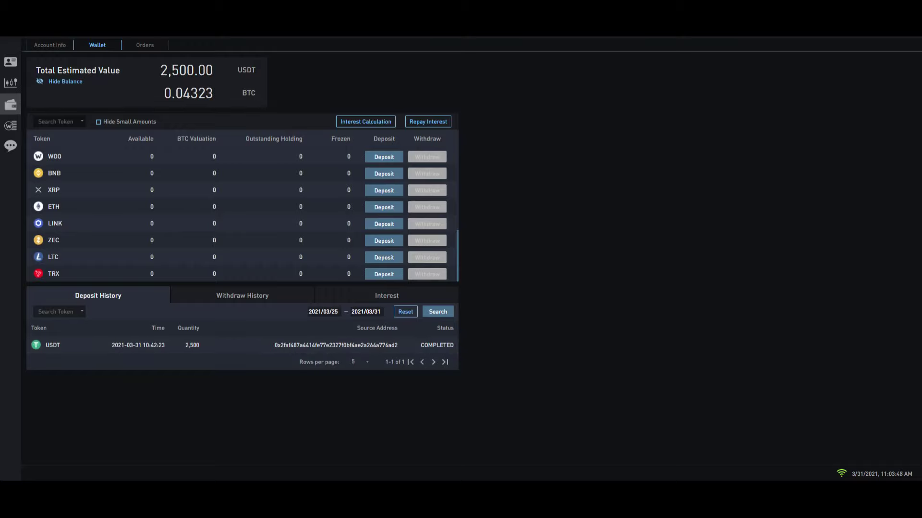
{"action": "left_click", "coordinate": [242, 296]}
- Review the interest history and the empty order history
{"action": "left_click", "coordinate": [386, 295]}
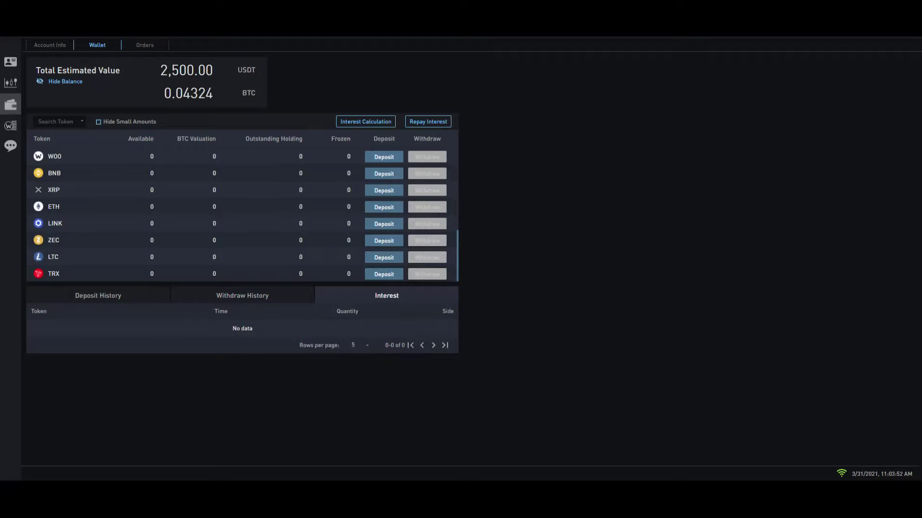
{"action": "left_click", "coordinate": [145, 45]}
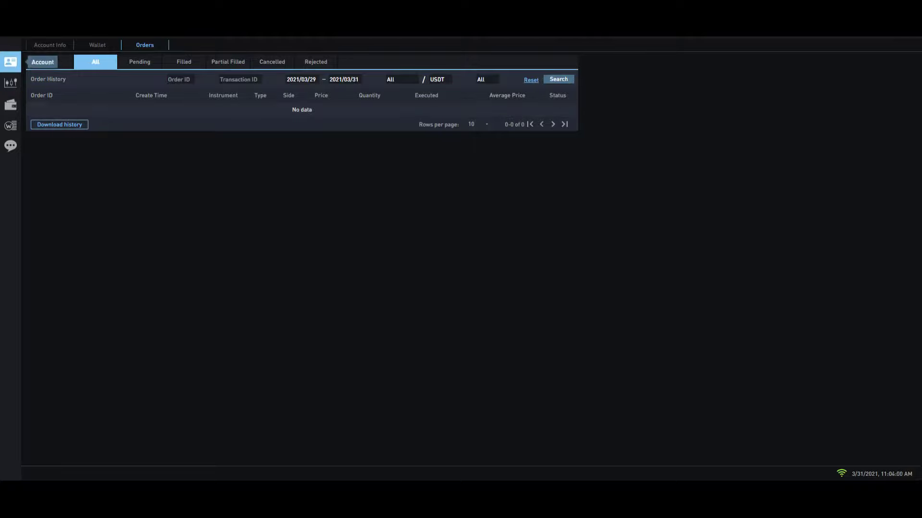
{"action": "left_click", "coordinate": [10, 62]}
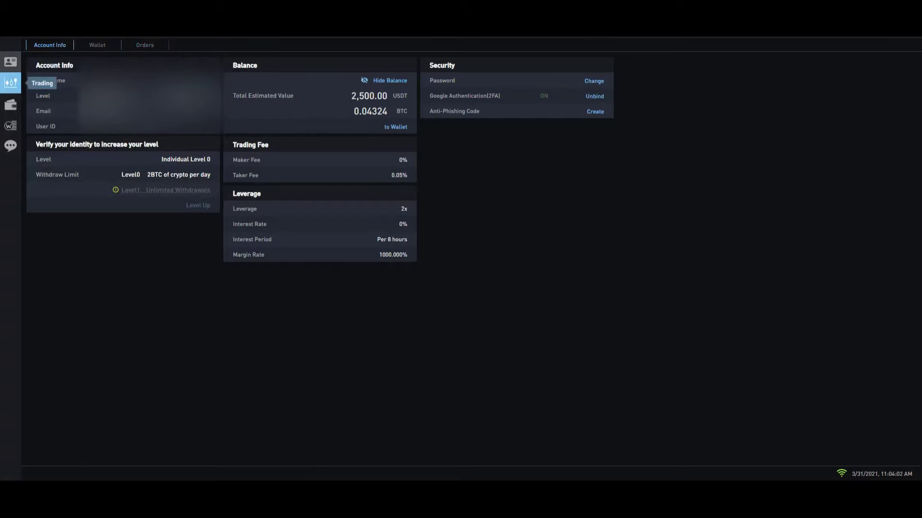
- Open the BTC/USDT trading workspace from the left sidebar
{"action": "left_click", "coordinate": [10, 82]}
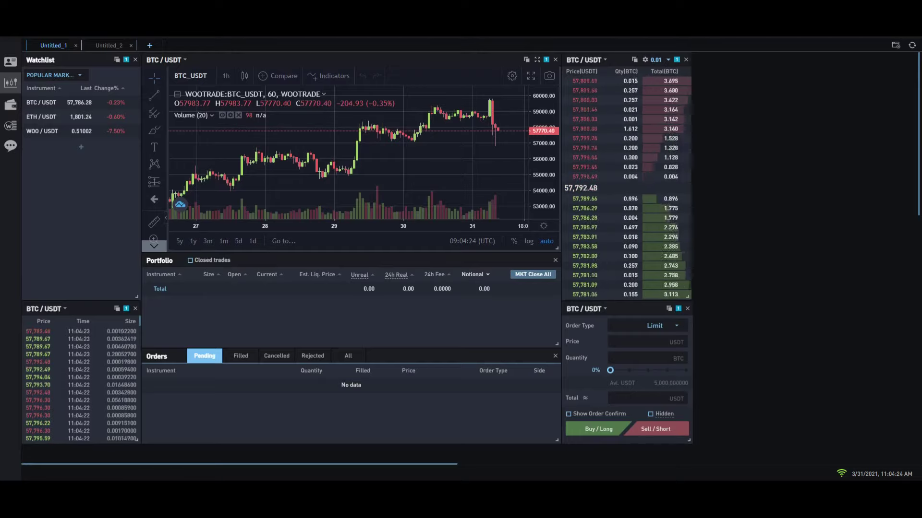
{"action": "scroll", "coordinate": [356, 248], "scroll_direction": "right", "scroll_amount": 3}
{"action": "scroll", "coordinate": [357, 248], "scroll_direction": "right", "scroll_amount": 5}
{"action": "scroll", "coordinate": [356, 249], "scroll_direction": "right", "scroll_amount": 3}
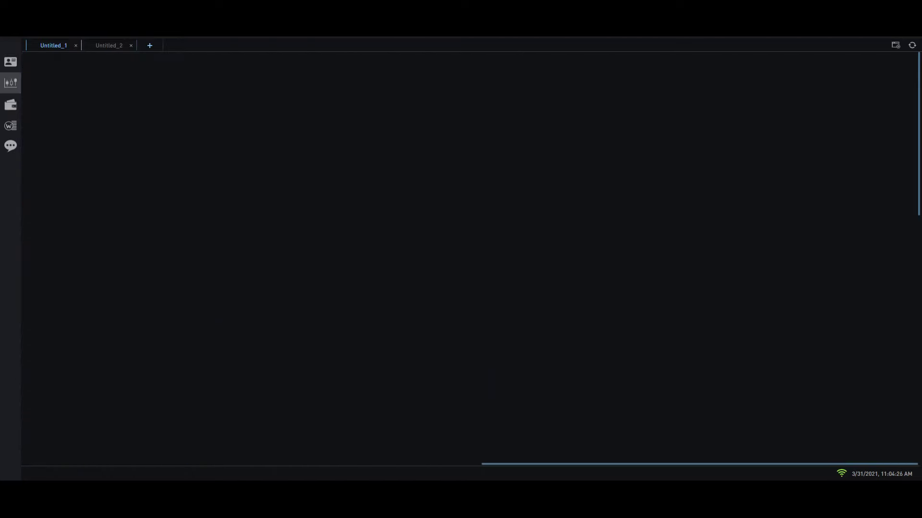
{"action": "scroll", "coordinate": [356, 249], "scroll_direction": "left", "scroll_amount": 2}
{"action": "scroll", "coordinate": [356, 249], "scroll_direction": "left", "scroll_amount": 7}
{"action": "scroll", "coordinate": [356, 249], "scroll_direction": "left", "scroll_amount": 2}
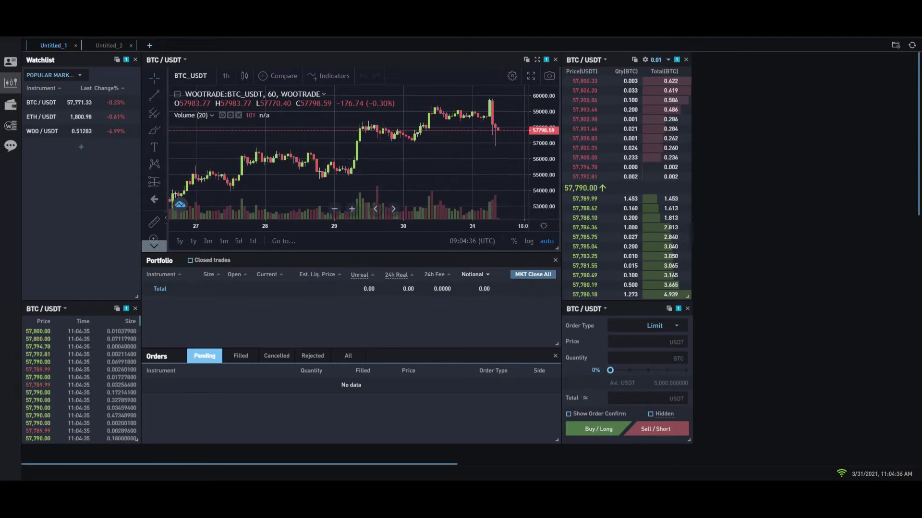
{"action": "left_click_drag", "start_coordinate": [558, 248], "coordinate": [689, 298]}
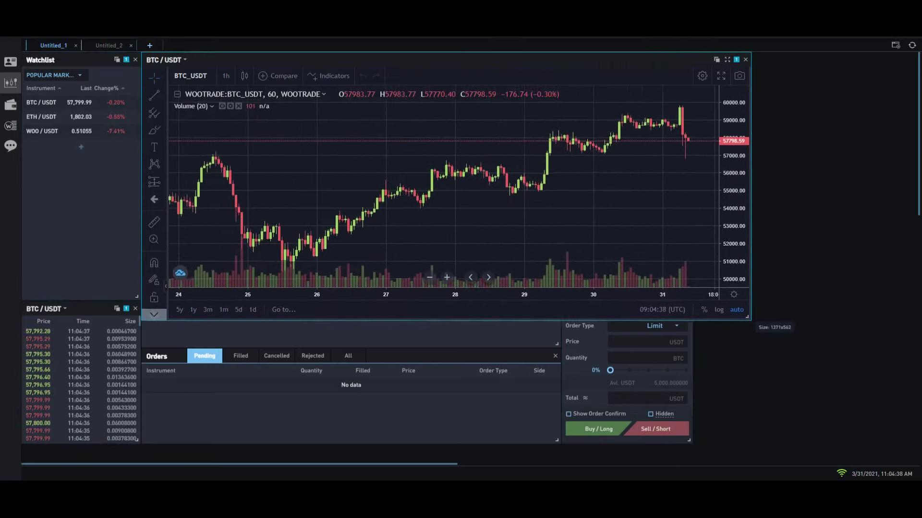
{"action": "mouse_move", "coordinate": [749, 320]}
{"action": "left_mouse_down"}
{"action": "mouse_move", "coordinate": [546, 247]}
{"action": "mouse_move", "coordinate": [560, 253]}
{"action": "left_mouse_up"}
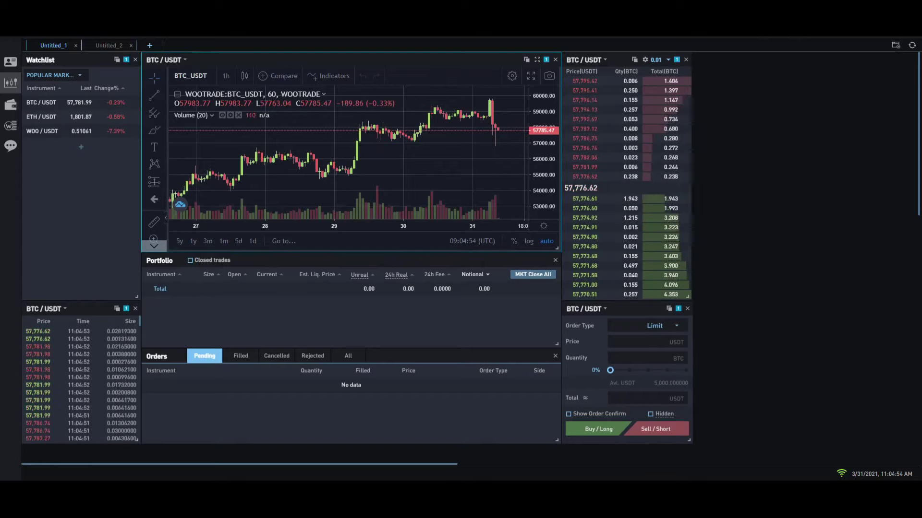
{"action": "left_click", "coordinate": [896, 44]}
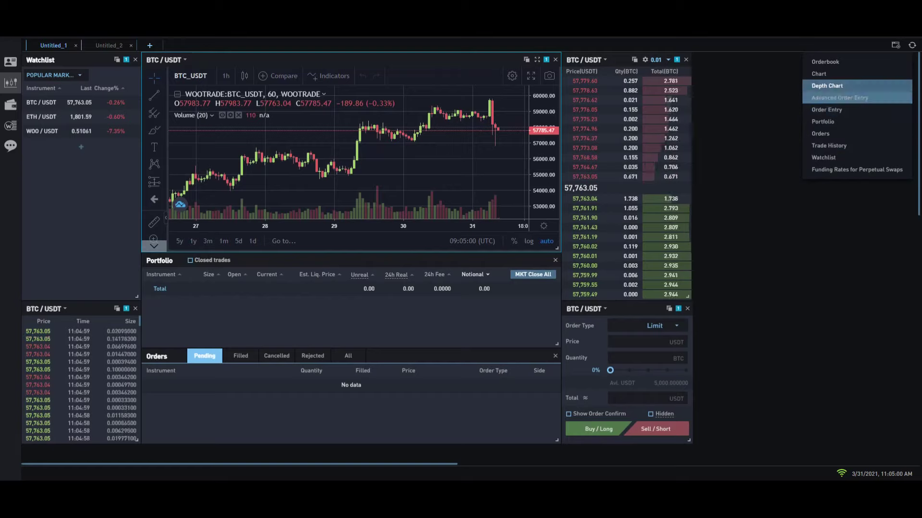
{"action": "left_click", "coordinate": [828, 85]}
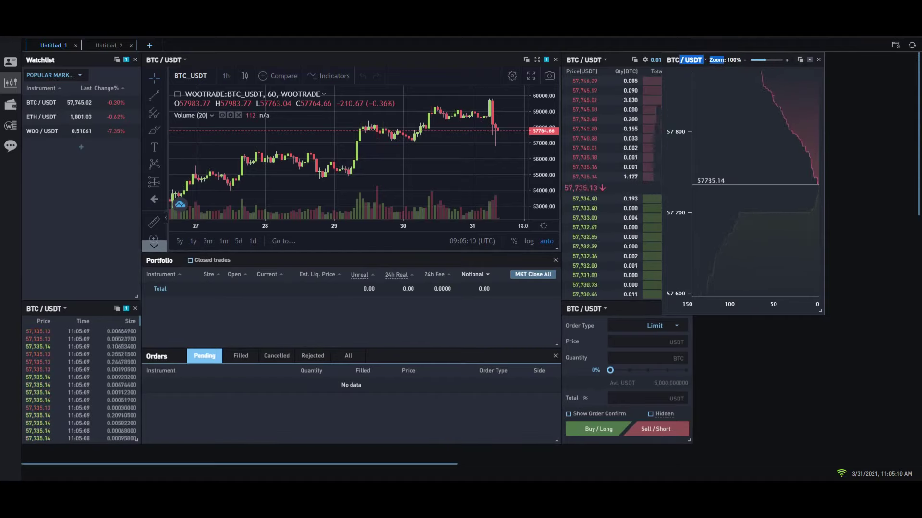
{"action": "left_click_drag", "start_coordinate": [699, 60], "coordinate": [742, 60]}
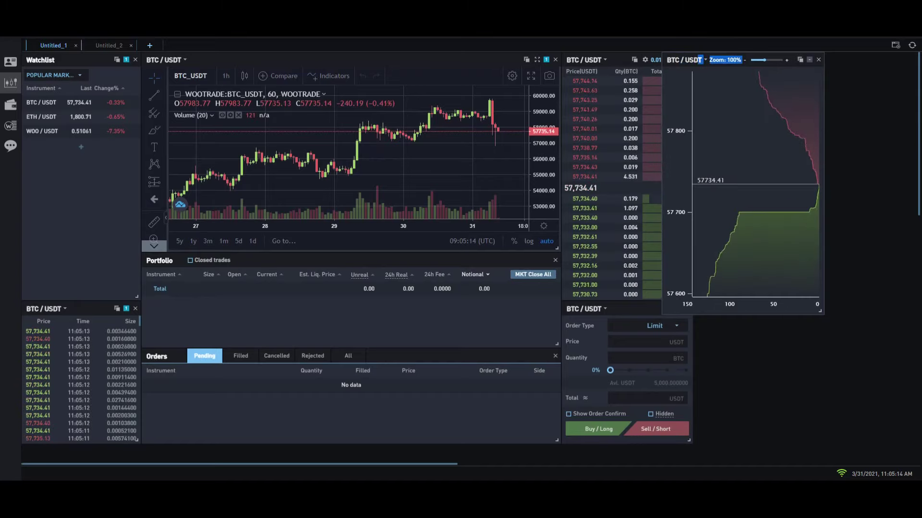
{"action": "mouse_move", "coordinate": [820, 311]}
{"action": "left_mouse_down"}
{"action": "mouse_move", "coordinate": [828, 291]}
{"action": "mouse_move", "coordinate": [820, 278]}
{"action": "left_mouse_up"}
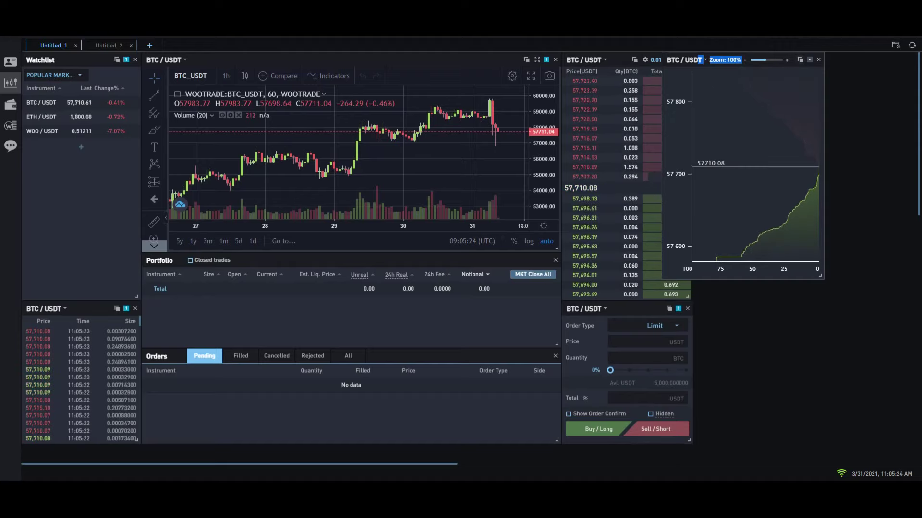
{"action": "left_click", "coordinate": [818, 59]}
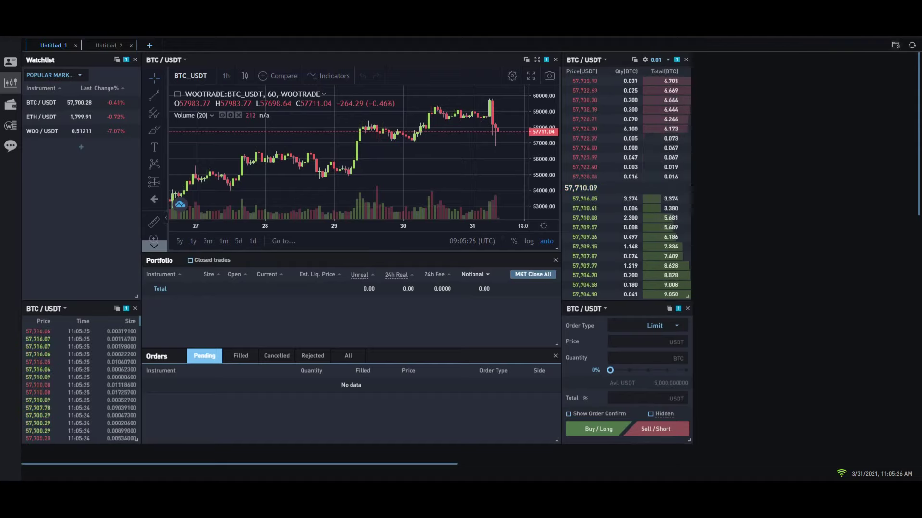
- Add a Funding Rates for Perpetual Swaps widget, moved to the far right and shortened
{"action": "left_click", "coordinate": [895, 45]}
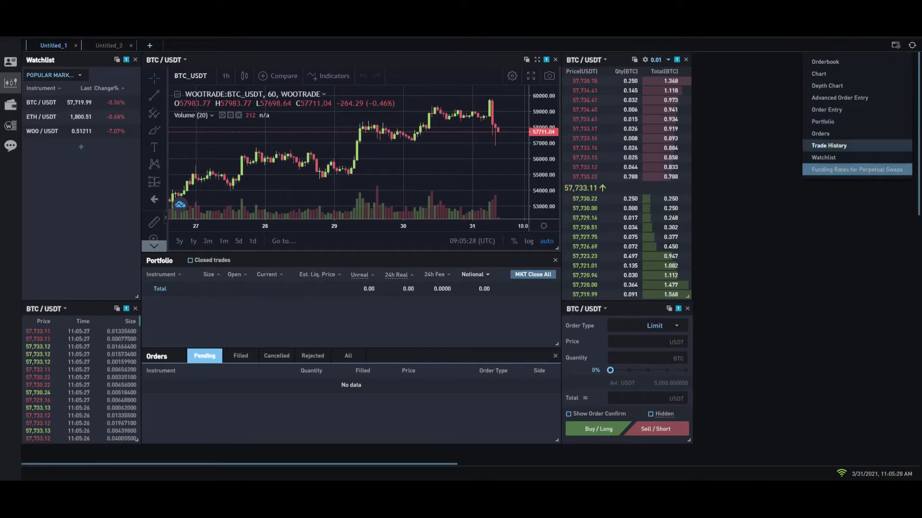
{"action": "left_click", "coordinate": [856, 170]}
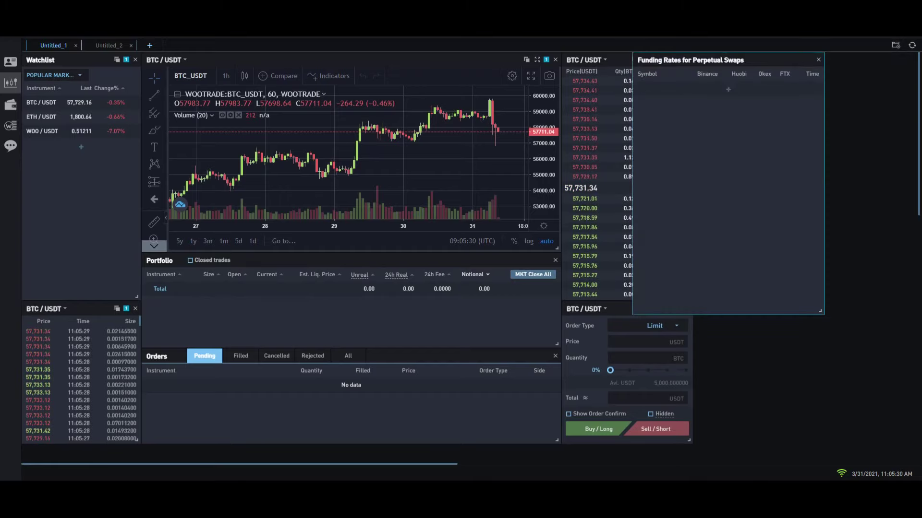
{"action": "mouse_move", "coordinate": [721, 59]}
{"action": "left_mouse_down"}
{"action": "mouse_move", "coordinate": [794, 63]}
{"action": "mouse_move", "coordinate": [784, 60]}
{"action": "left_mouse_up"}
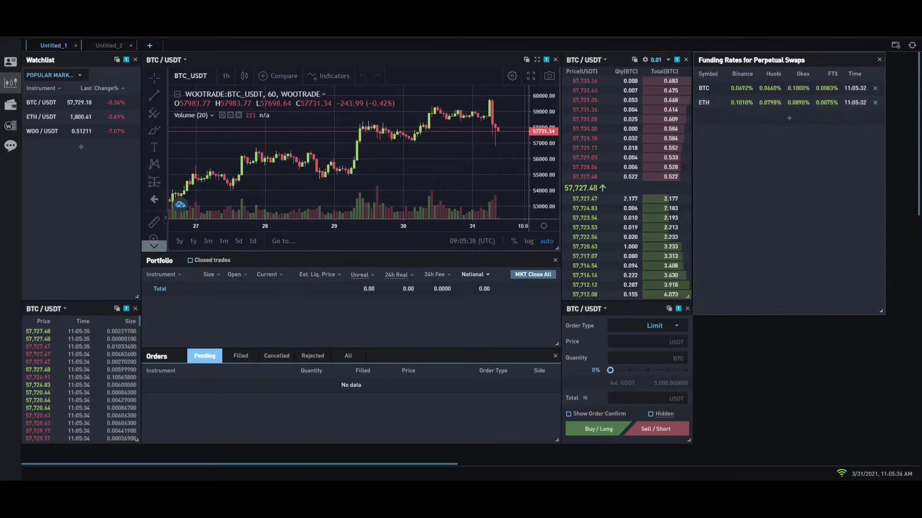
{"action": "left_click_drag", "start_coordinate": [881, 312], "coordinate": [881, 192]}
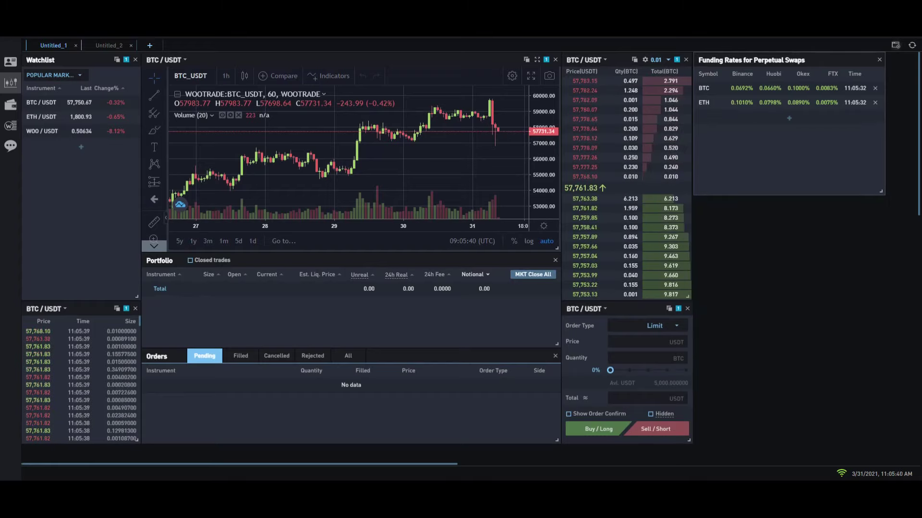
{"action": "left_click", "coordinate": [895, 45]}
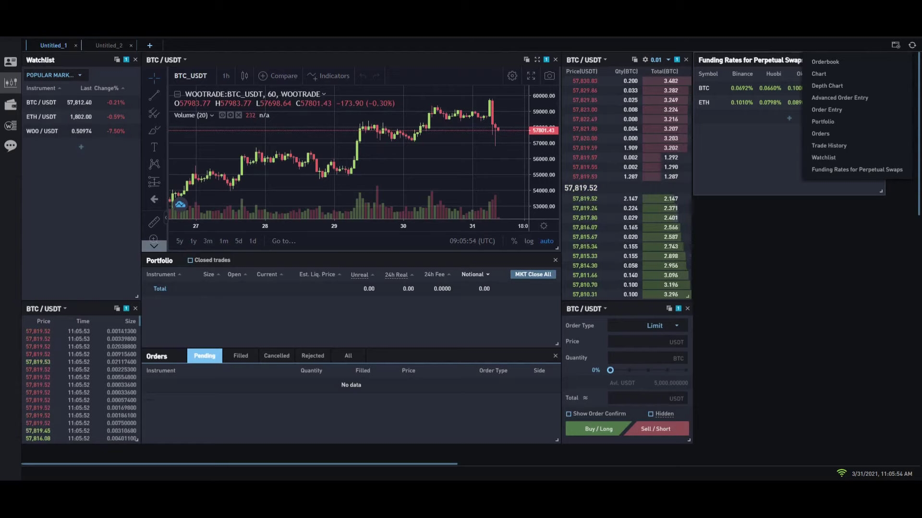
- Dismiss the open lists and switch the workspace to ETH/USDT, then WOO/USDT
{"action": "left_click", "coordinate": [80, 146]}
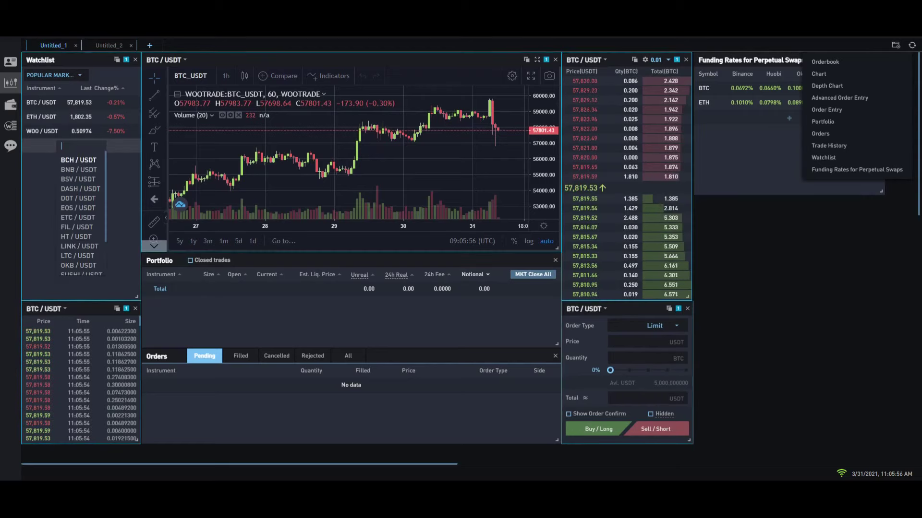
{"action": "key", "text": "Escape"}
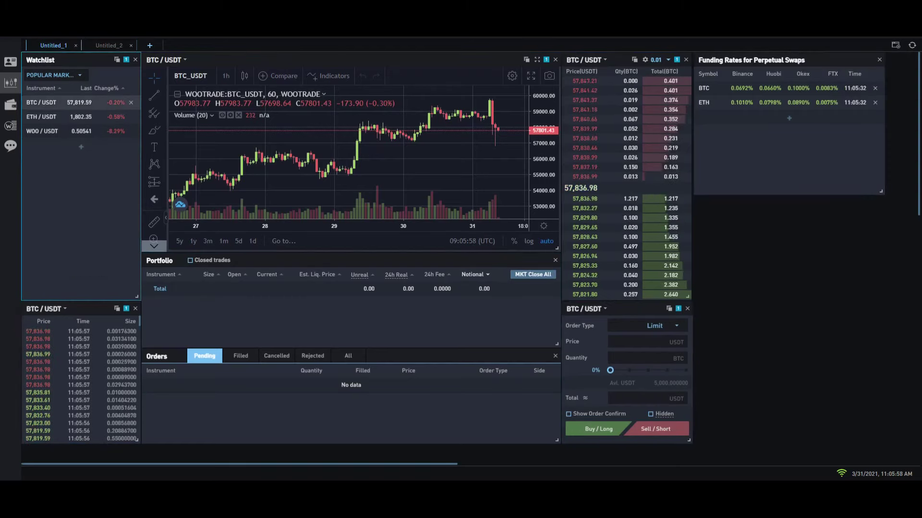
{"action": "left_click", "coordinate": [41, 116]}
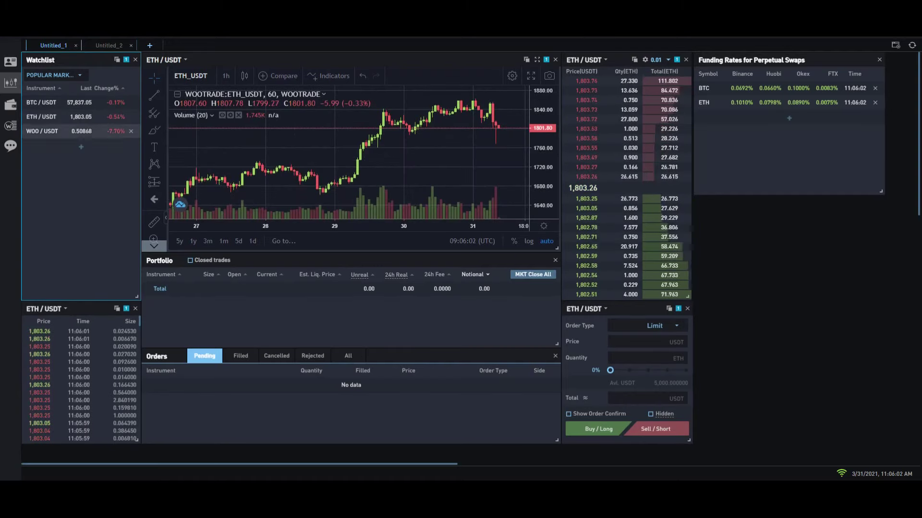
{"action": "left_click", "coordinate": [41, 130]}
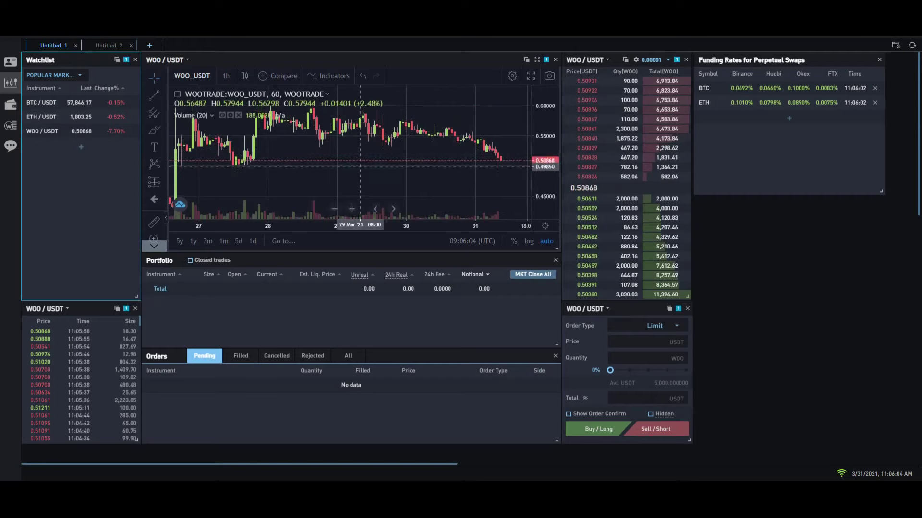
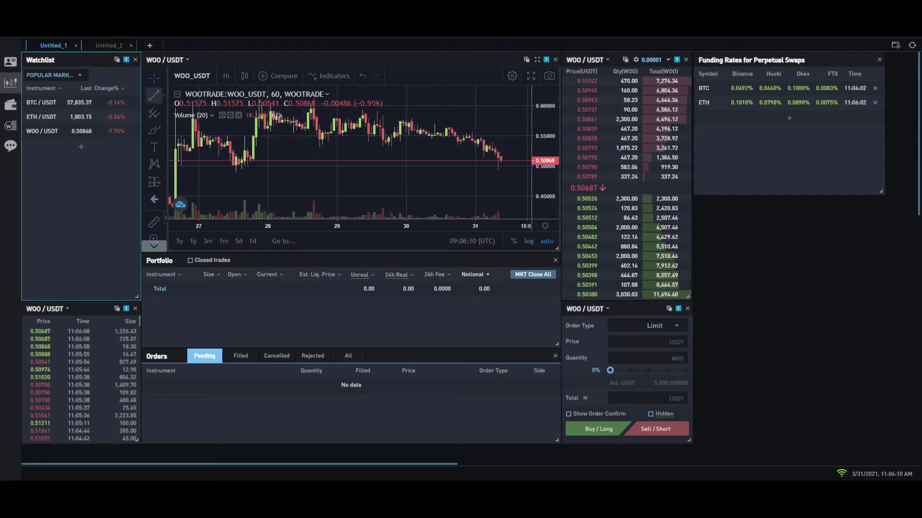
- Cycle all panels through BTC/USDT, ETH/USDT and WOO/USDT, ending on BTC/USDT
{"action": "left_click", "coordinate": [41, 102]}
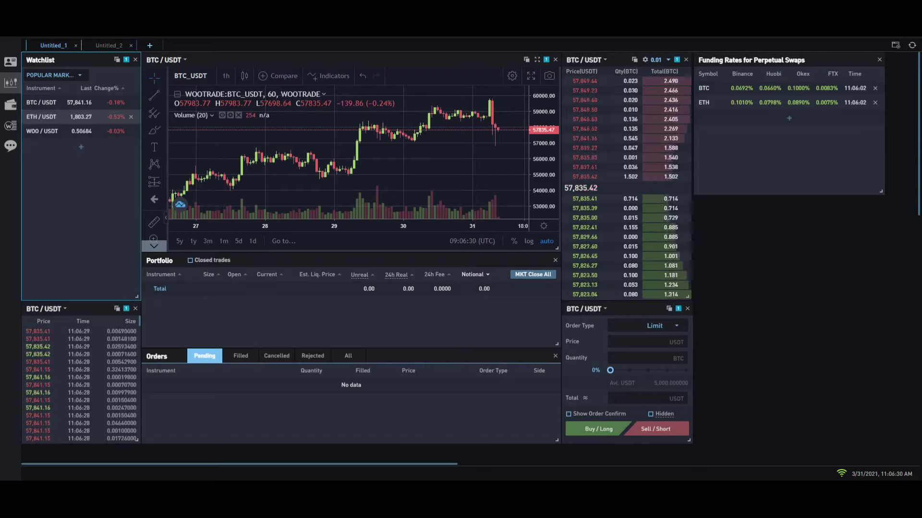
{"action": "left_click", "coordinate": [72, 116]}
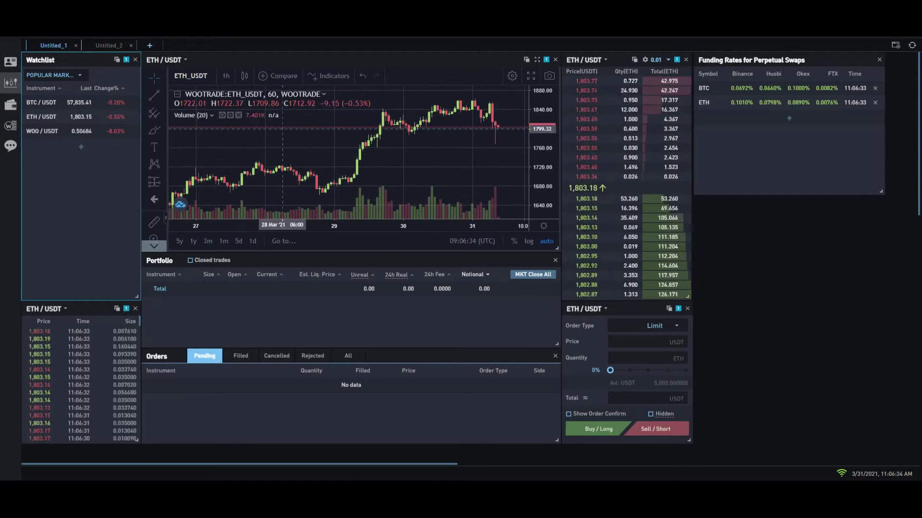
{"action": "left_click", "coordinate": [72, 102]}
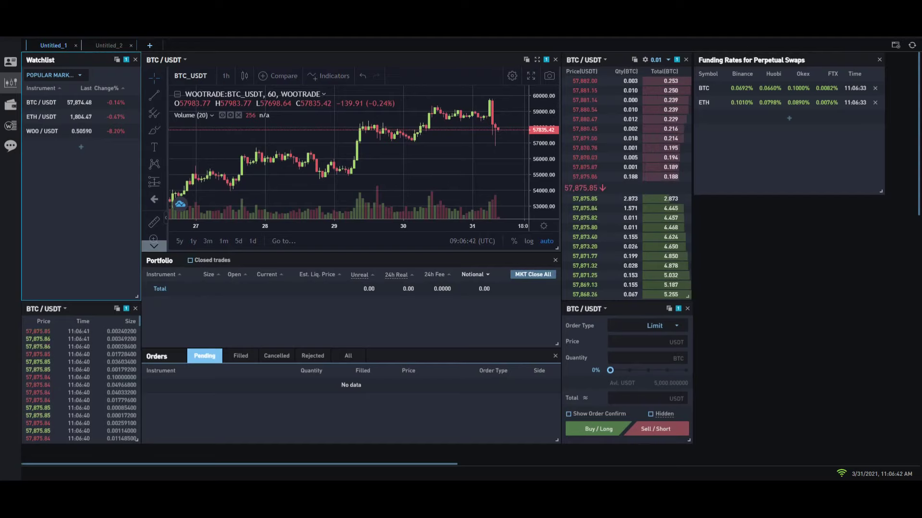
{"action": "left_click", "coordinate": [43, 131]}
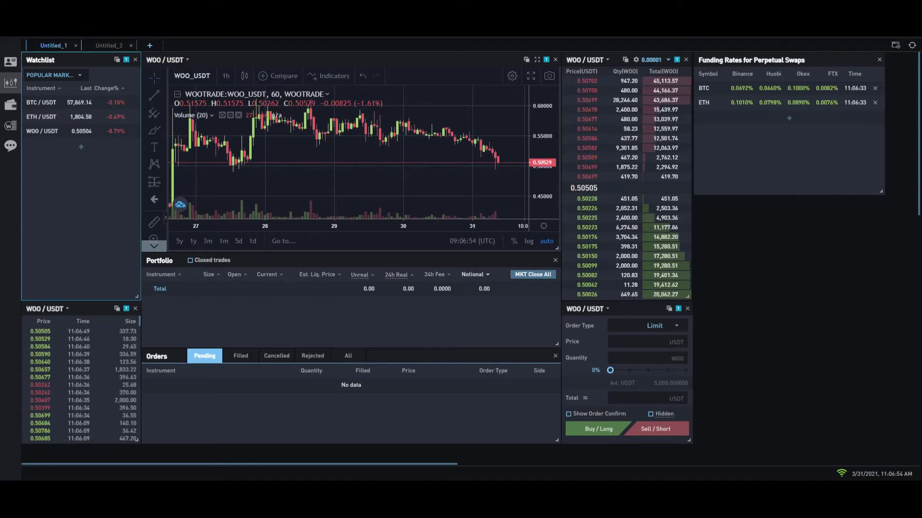
{"action": "left_click", "coordinate": [41, 103]}
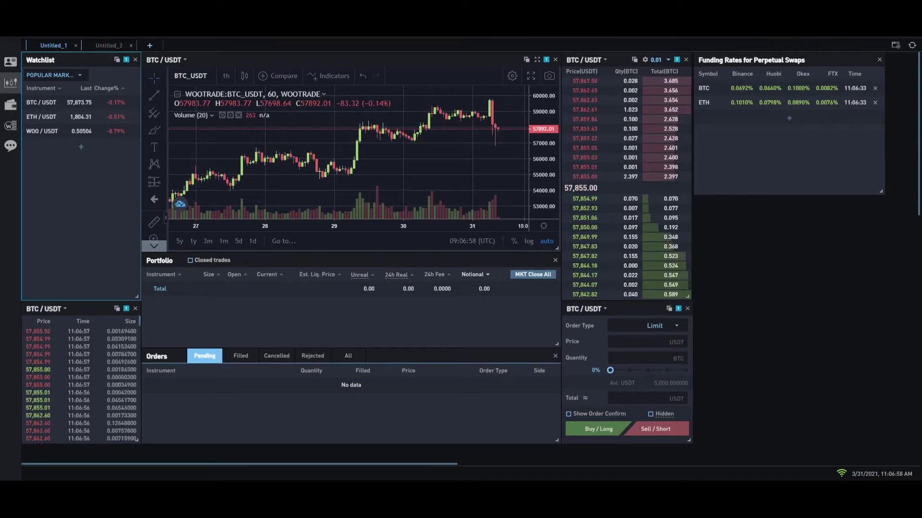
- Enlarge the BTC/USDT order book panel, then resize it back to its original height
{"action": "mouse_move", "coordinate": [689, 296]}
{"action": "left_mouse_down"}
{"action": "mouse_move", "coordinate": [690, 443]}
{"action": "mouse_move", "coordinate": [720, 442]}
{"action": "left_mouse_up"}
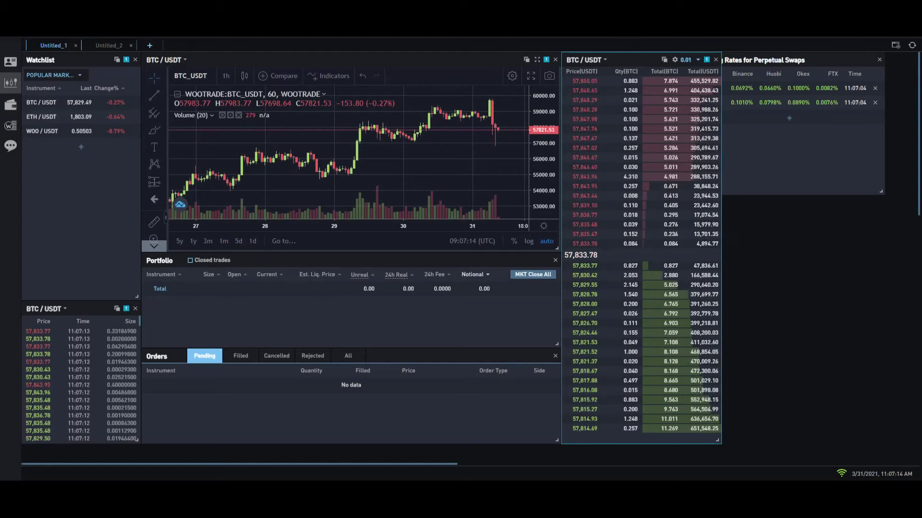
{"action": "mouse_move", "coordinate": [719, 442]}
{"action": "left_mouse_down"}
{"action": "mouse_move", "coordinate": [710, 317]}
{"action": "mouse_move", "coordinate": [691, 293]}
{"action": "left_mouse_up"}
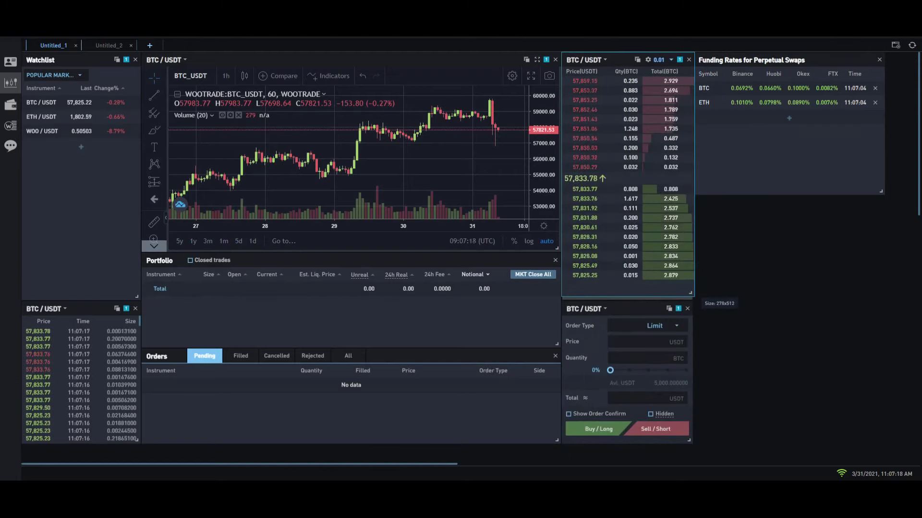
{"action": "left_click_drag", "start_coordinate": [691, 294], "coordinate": [691, 300]}
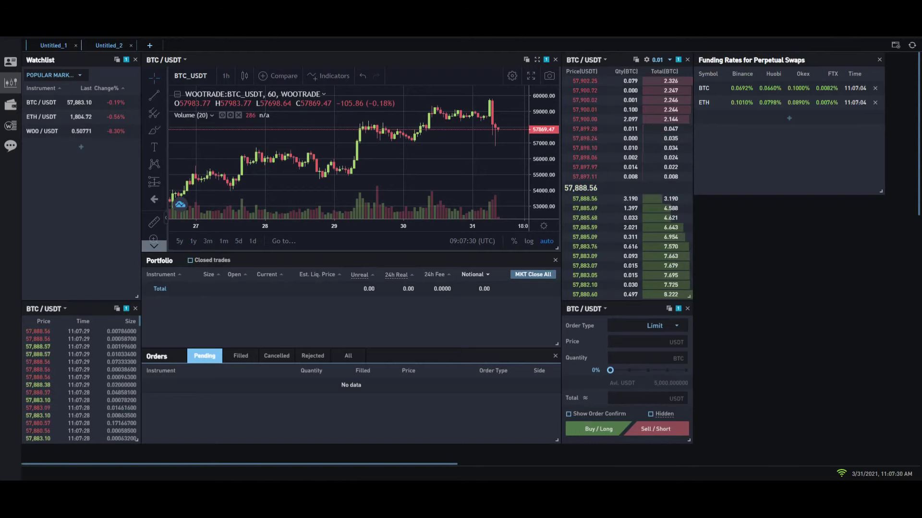
{"action": "left_click", "coordinate": [109, 44]}
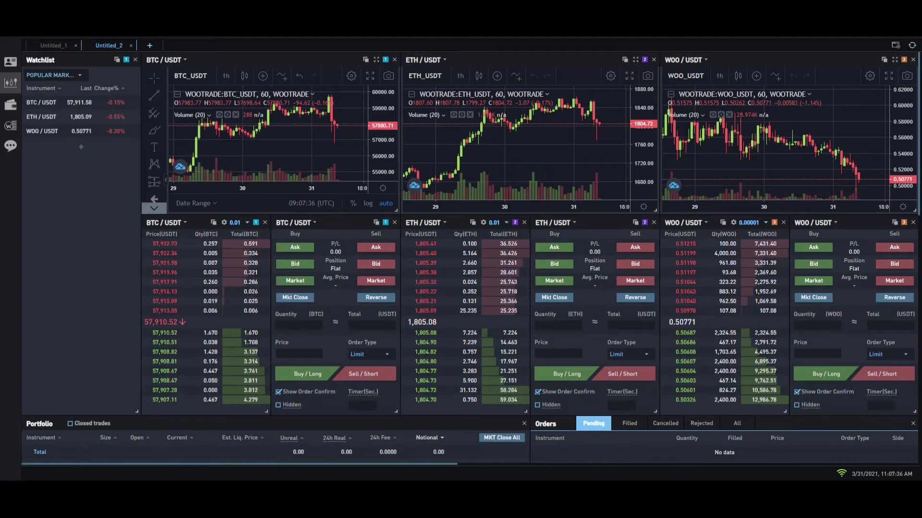
{"action": "scroll", "coordinate": [470, 258], "scroll_direction": "right", "scroll_amount": 10}
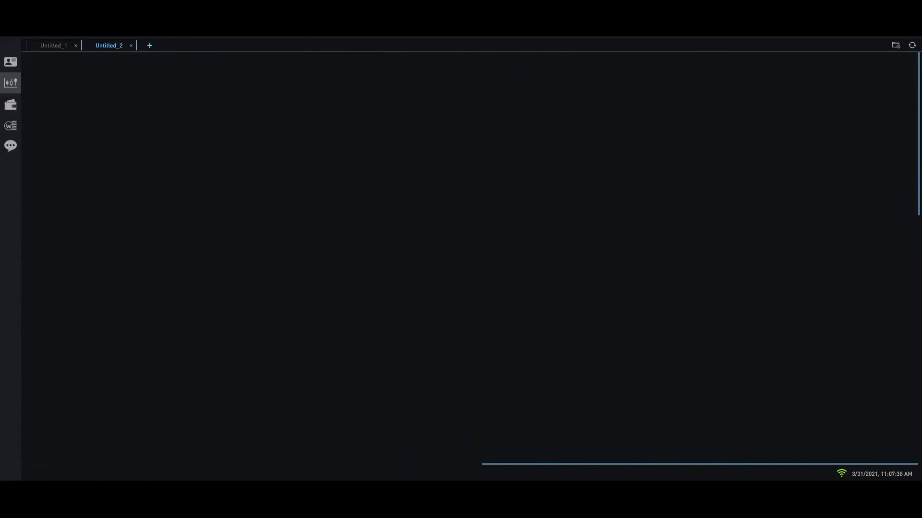
{"action": "scroll", "coordinate": [470, 257], "scroll_direction": "left", "scroll_amount": 10}
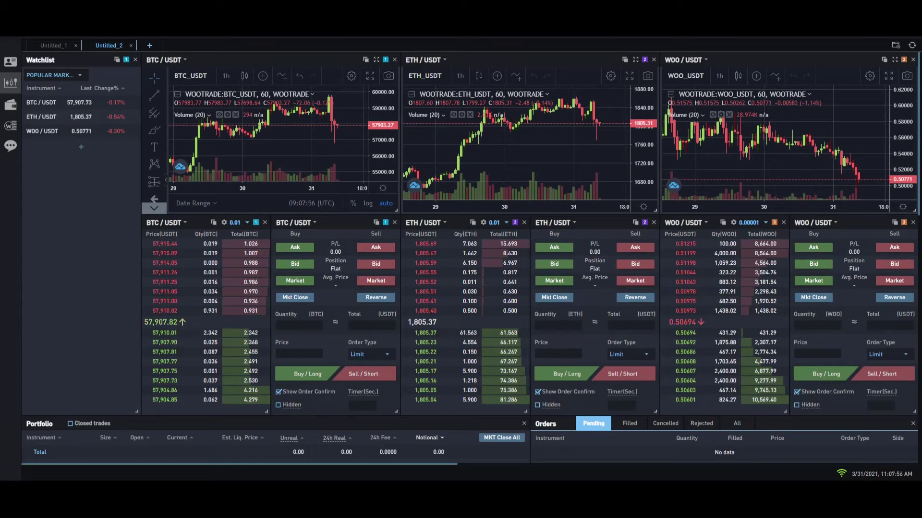
- Select all text in the BTC/USDT Price field to enter 57,892.57
{"action": "key", "text": "ctrl+a"}
{"action": "scroll", "coordinate": [461, 259], "scroll_direction": "down", "scroll_amount": 4}
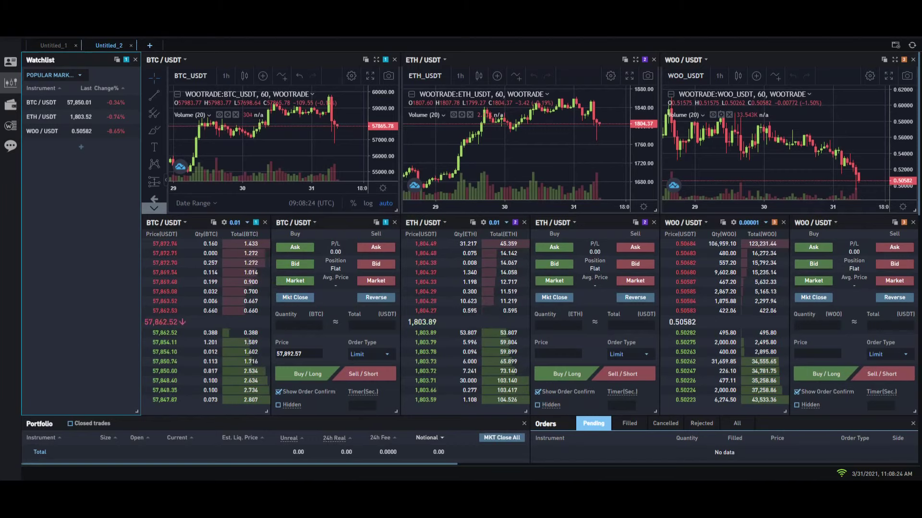
- On Untitled_1, close Funding Rates for Perpetual Swaps and pan the WOO/USDT chart to earlier candles
{"action": "left_click", "coordinate": [53, 46]}
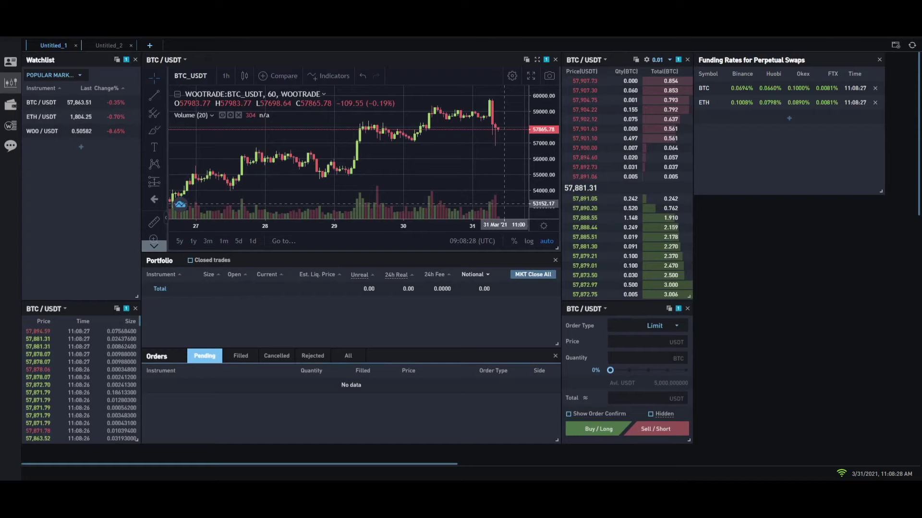
{"action": "left_click", "coordinate": [879, 59]}
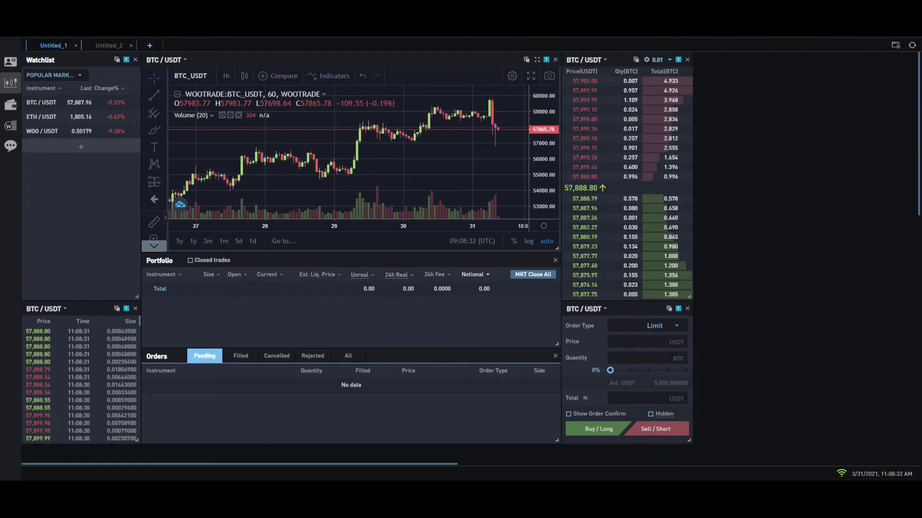
{"action": "left_click", "coordinate": [58, 131]}
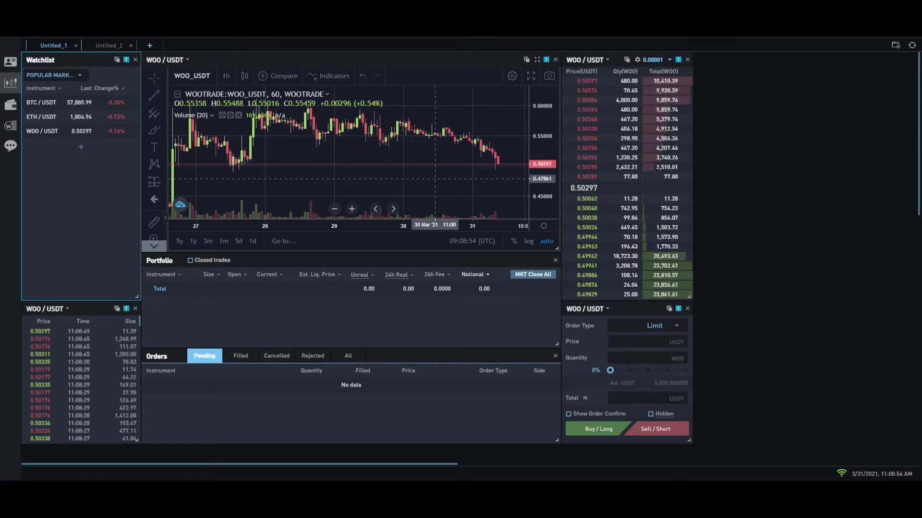
{"action": "left_click_drag", "start_coordinate": [435, 179], "coordinate": [448, 182]}
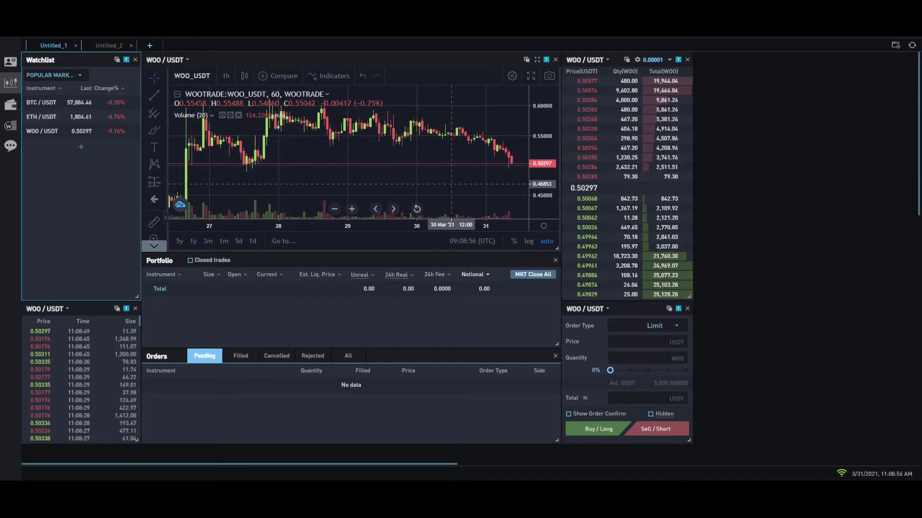
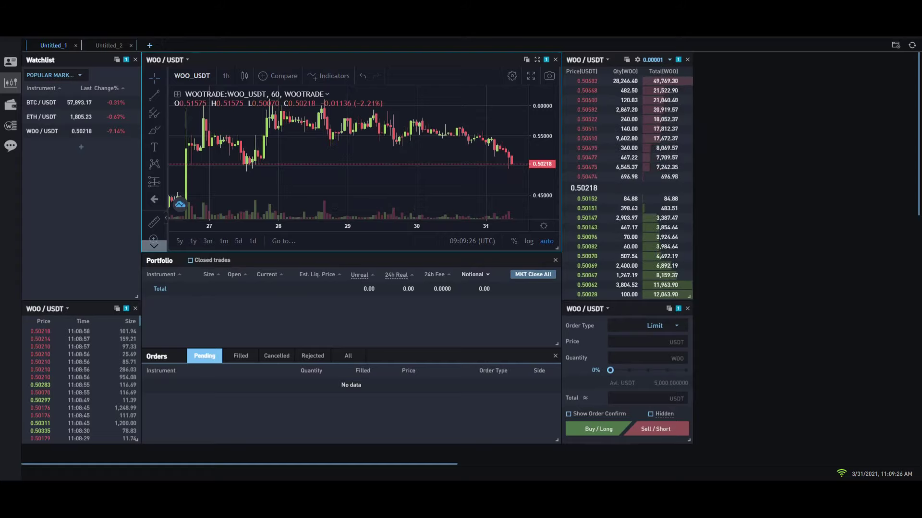
- Submit a 250 WOO market buy with order confirmation on, ticking Disable order confirmation
{"action": "left_click", "coordinate": [652, 326]}
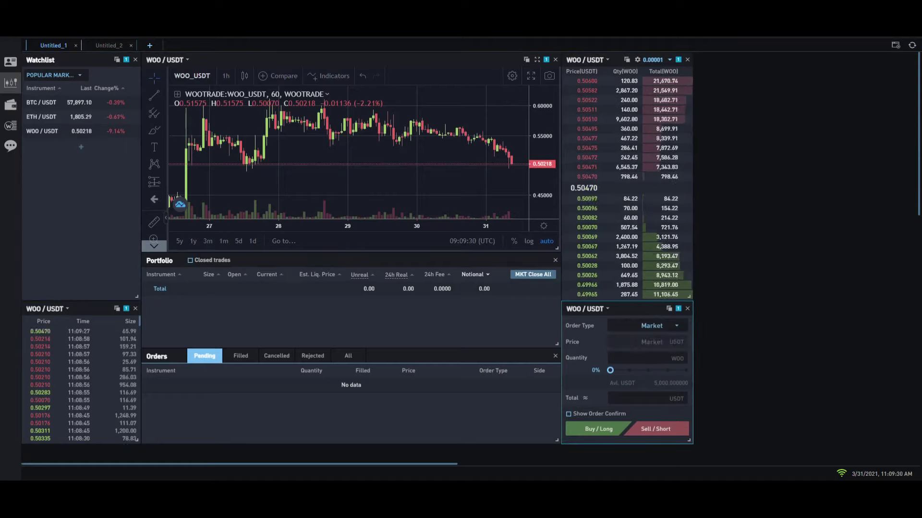
{"action": "key", "text": "Tab"}
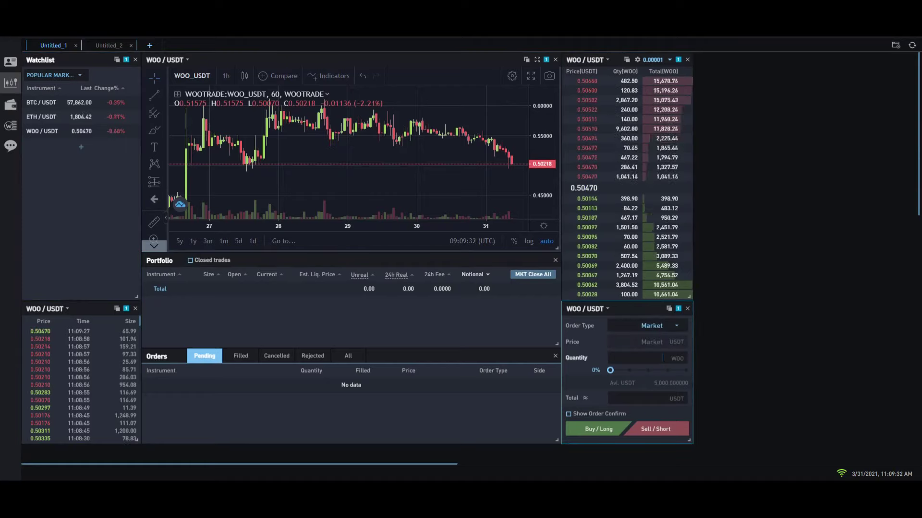
{"action": "type", "text": "250"}
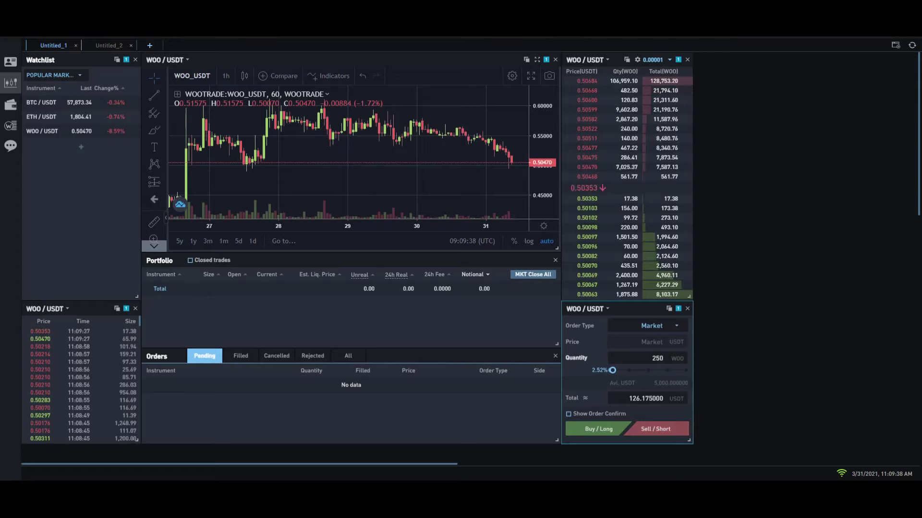
{"action": "left_click", "coordinate": [568, 414]}
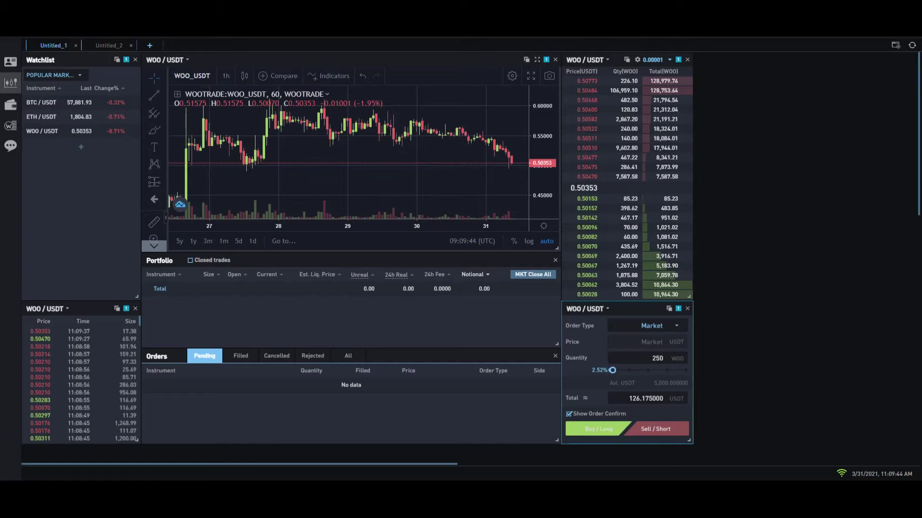
{"action": "left_click", "coordinate": [598, 429]}
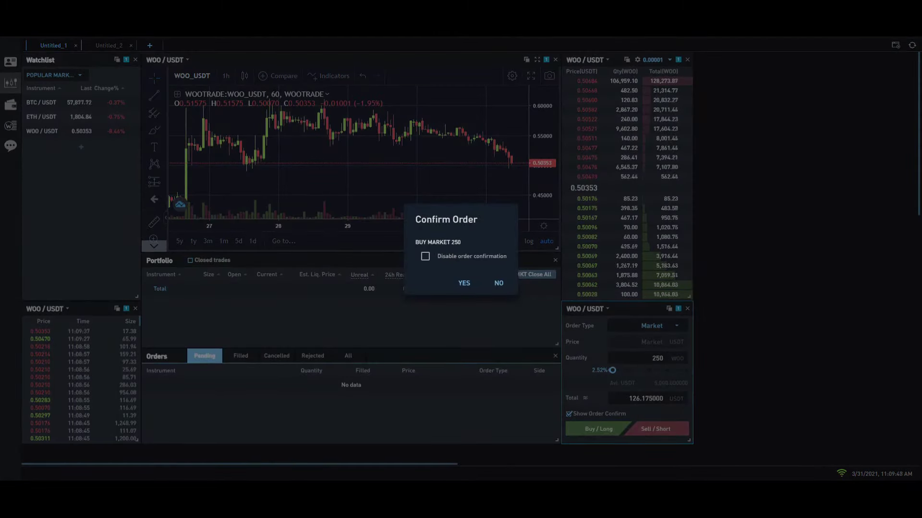
{"action": "left_click", "coordinate": [425, 257]}
- Accept the 250 WOO market buy, filling about 249.875 WOO at 0.50473
{"action": "key", "text": "Return"}
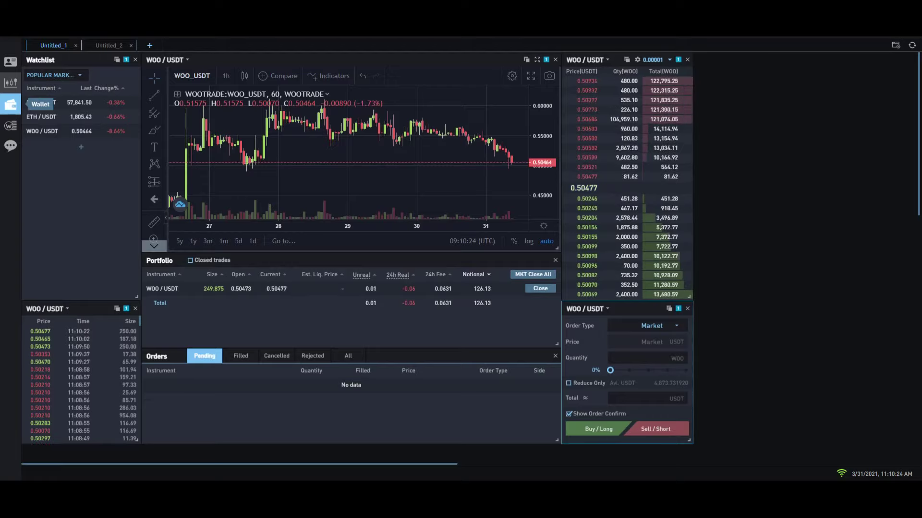
{"action": "left_click", "coordinate": [11, 104]}
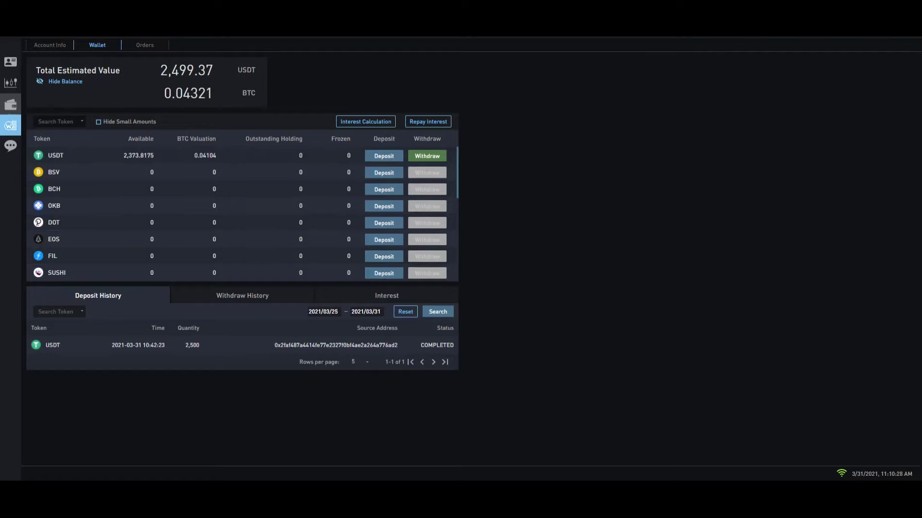
- Go to WOO Staking, showing 249.88 WOO available, and start a new stake
{"action": "left_click", "coordinate": [10, 125]}
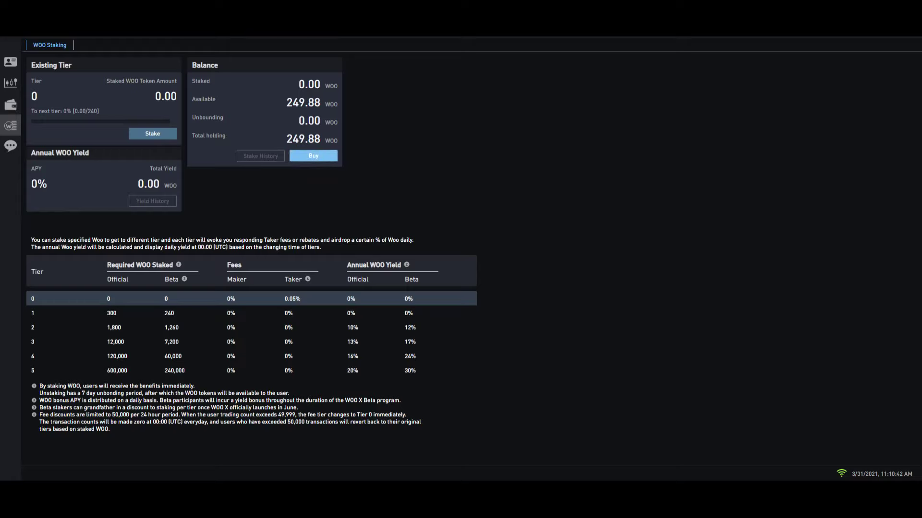
{"action": "left_click", "coordinate": [152, 133]}
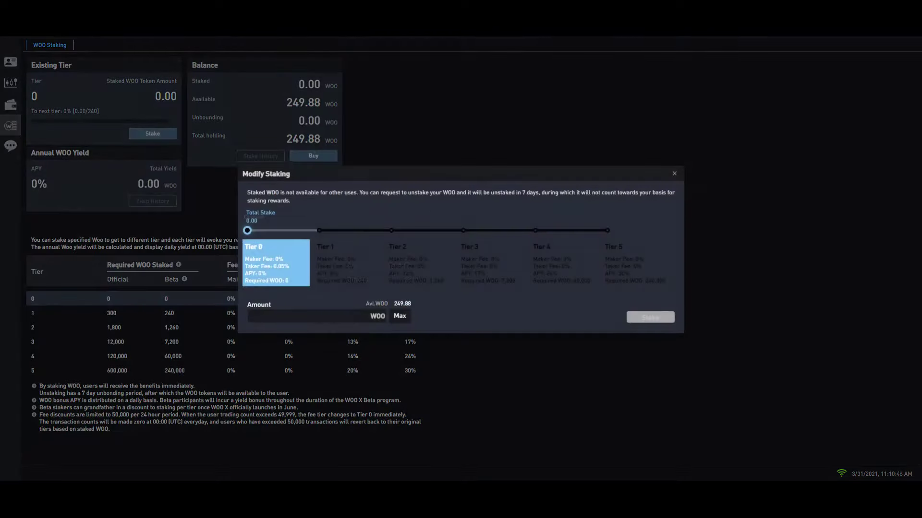
- Slide the stake to Tier 1 (249.88 WOO) and confirm the stake
{"action": "left_click_drag", "start_coordinate": [247, 231], "coordinate": [320, 231]}
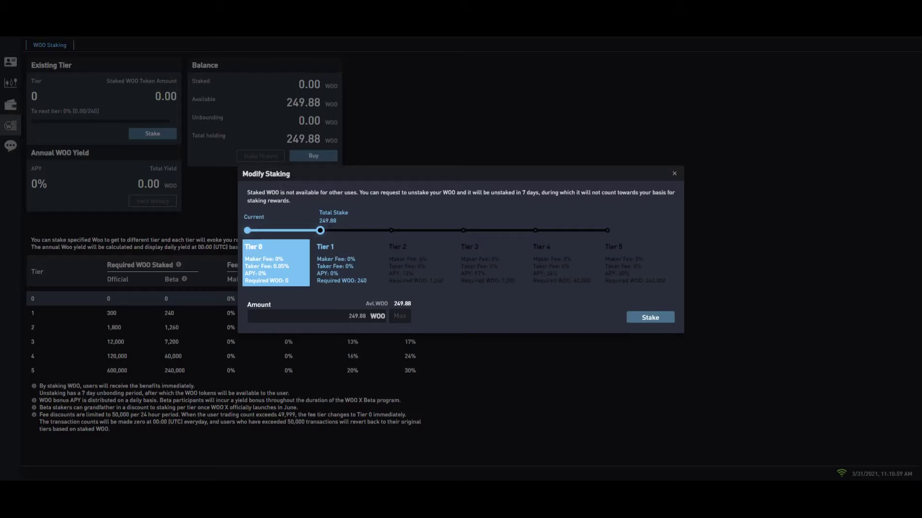
{"action": "key", "text": "Return"}
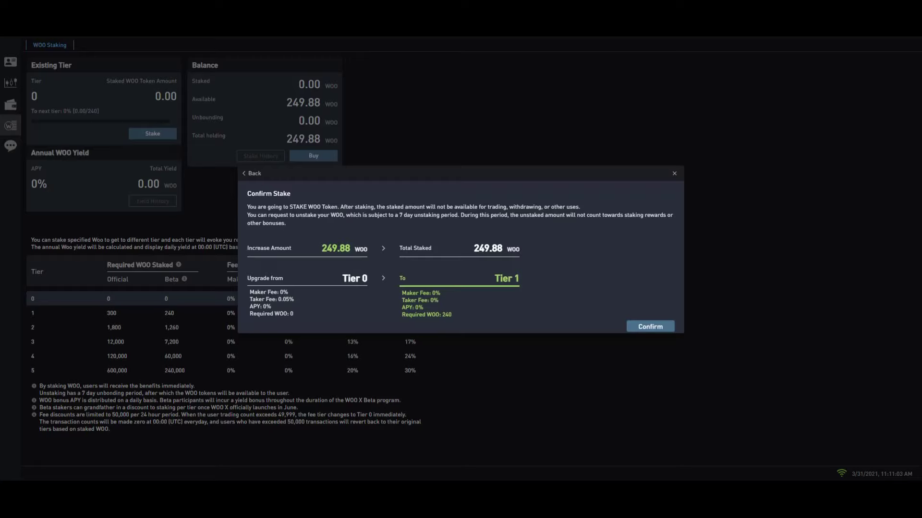
{"action": "key", "text": "Return"}
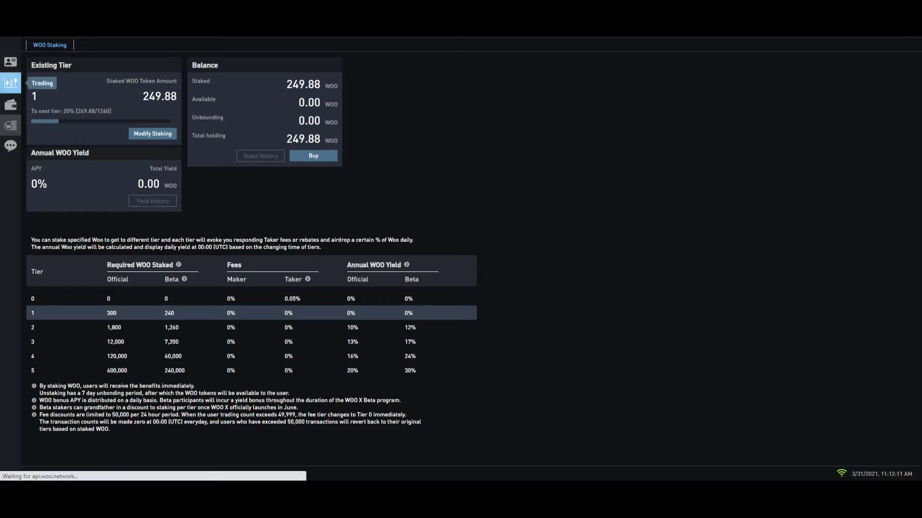
{"action": "left_click", "coordinate": [11, 83]}
- Switch to the three-market Untitled_2 workspace, then back to single-chart Untitled_1
{"action": "left_click", "coordinate": [109, 45]}
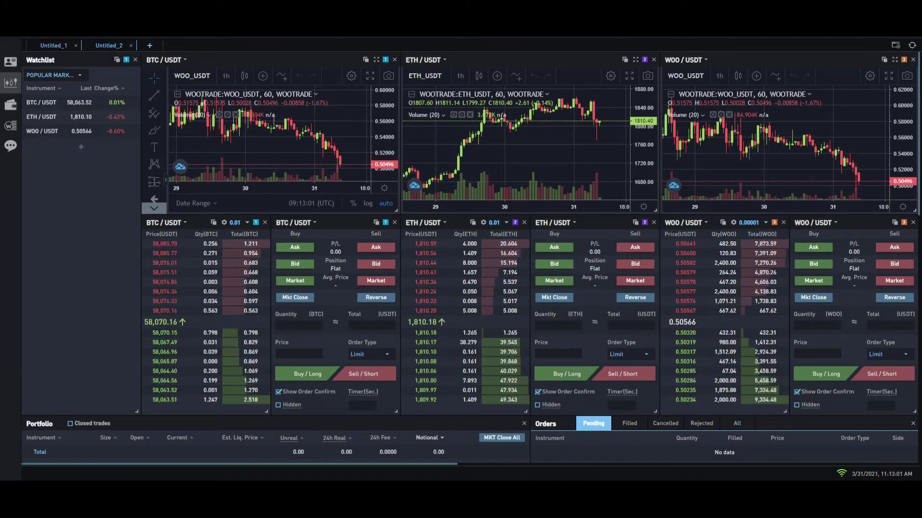
{"action": "left_click", "coordinate": [53, 44]}
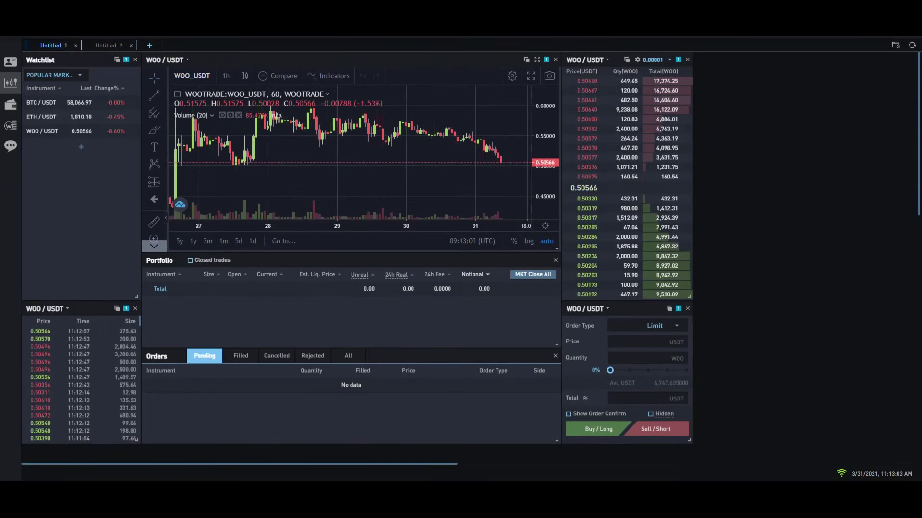